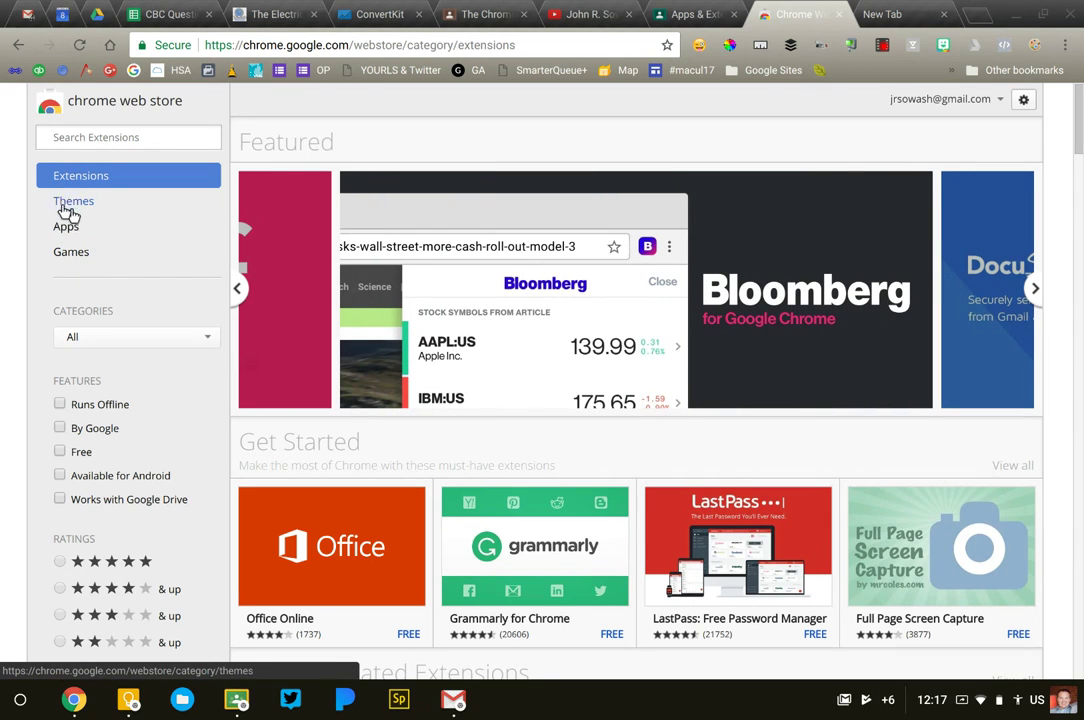
Step: Open the Apps category and search the store for "citation"
{"action": "left_click", "coordinate": [66, 226]}
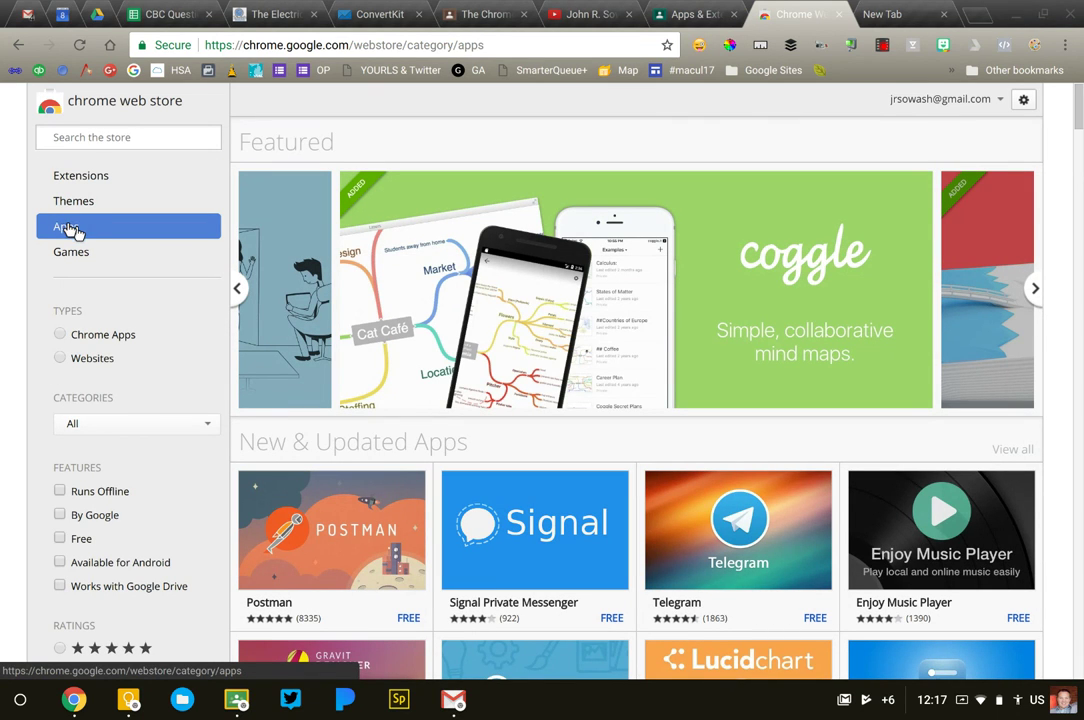
{"action": "left_click", "coordinate": [108, 136]}
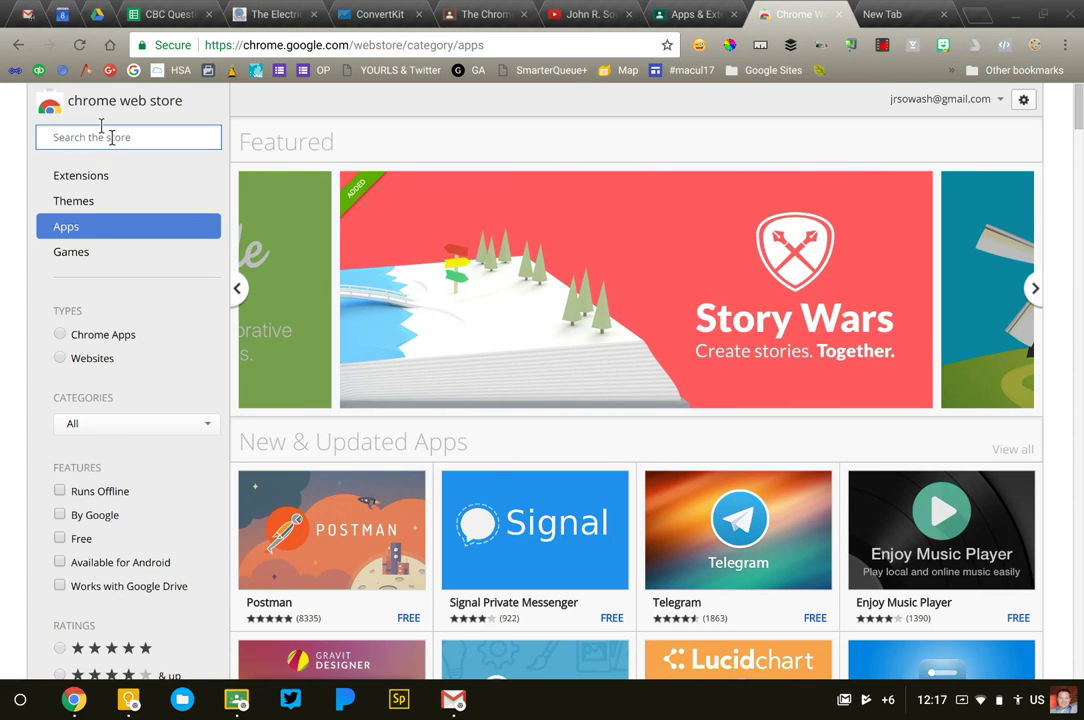
{"action": "type", "text": "citation"}
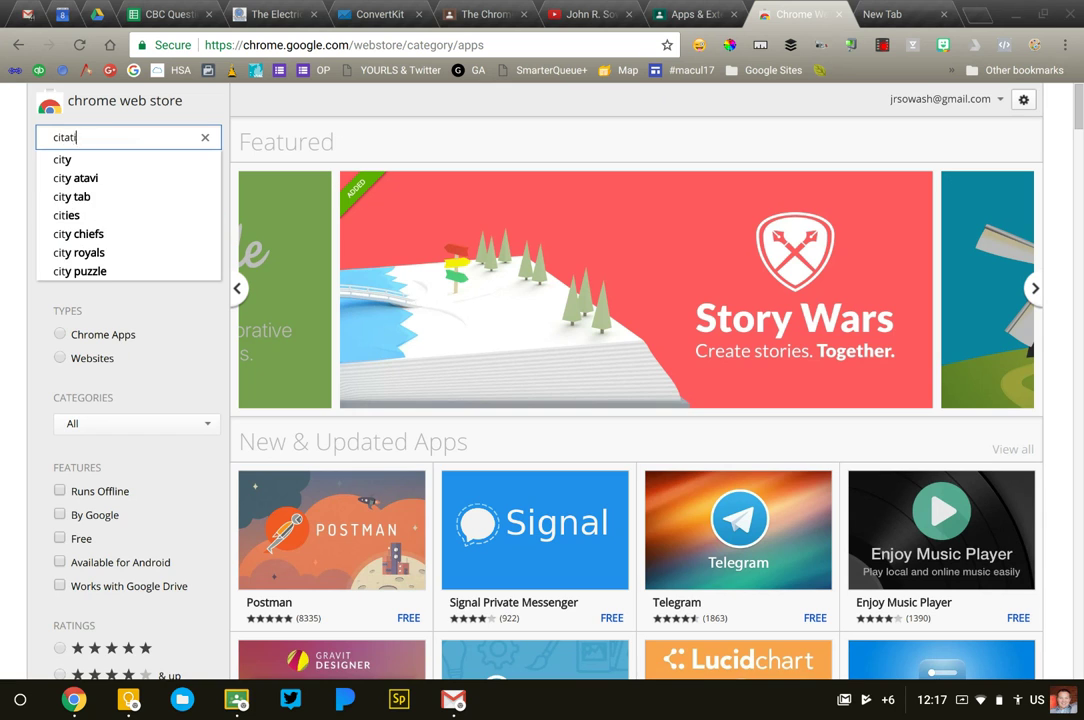
{"action": "key", "text": "Return"}
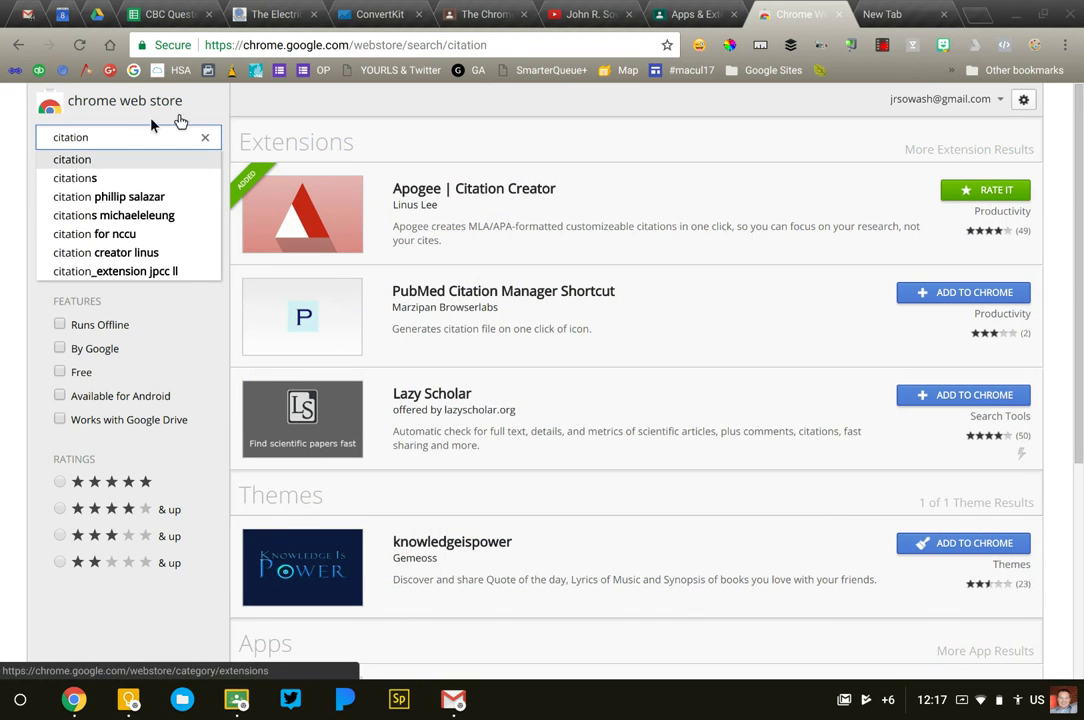
{"action": "left_click", "coordinate": [15, 150]}
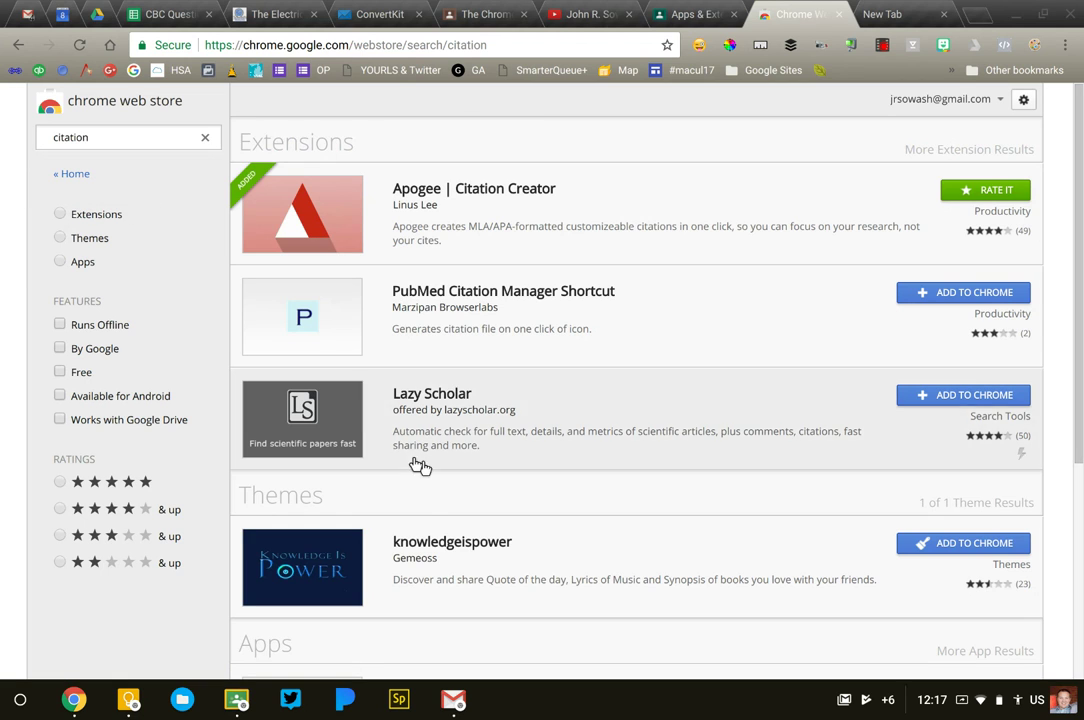
Step: Restrict the citation results to extensions that run offline, looking through the list of available categories as well
{"action": "left_click", "coordinate": [76, 214]}
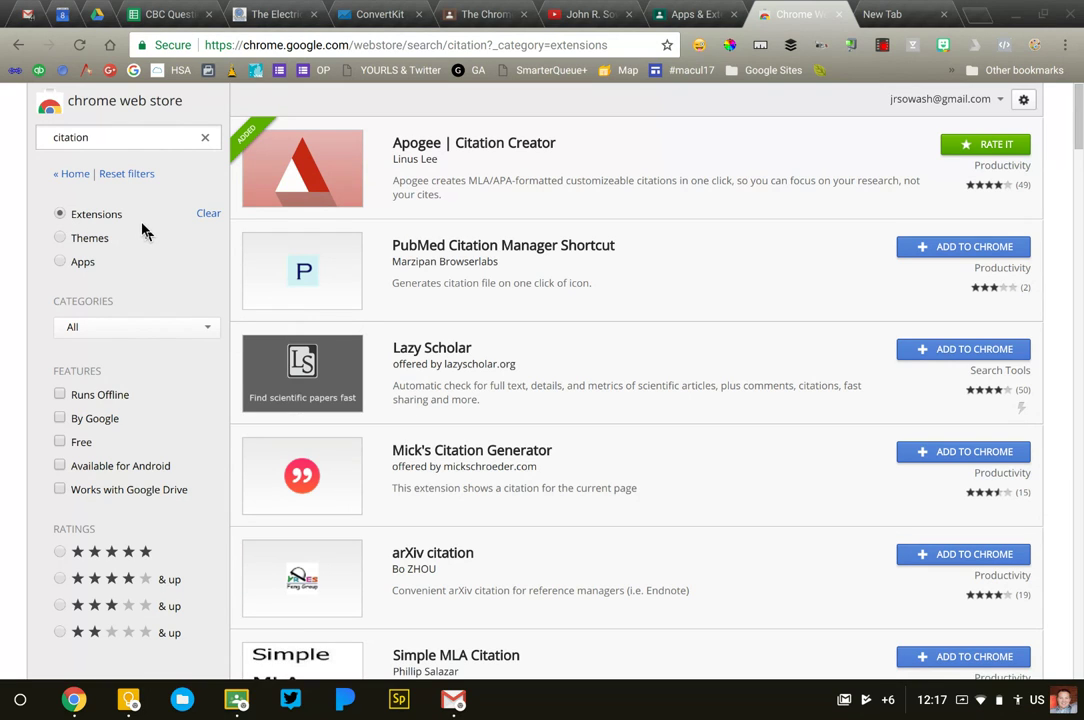
{"action": "left_click", "coordinate": [72, 327]}
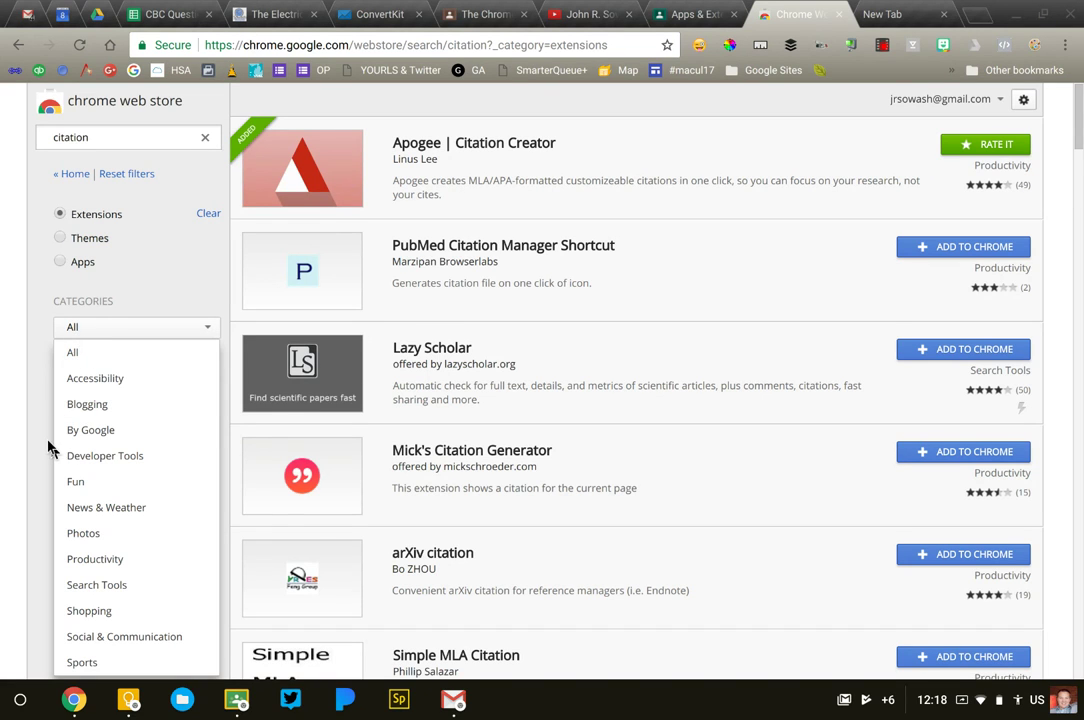
{"action": "scroll", "coordinate": [48, 445], "scroll_direction": "down", "scroll_amount": 2}
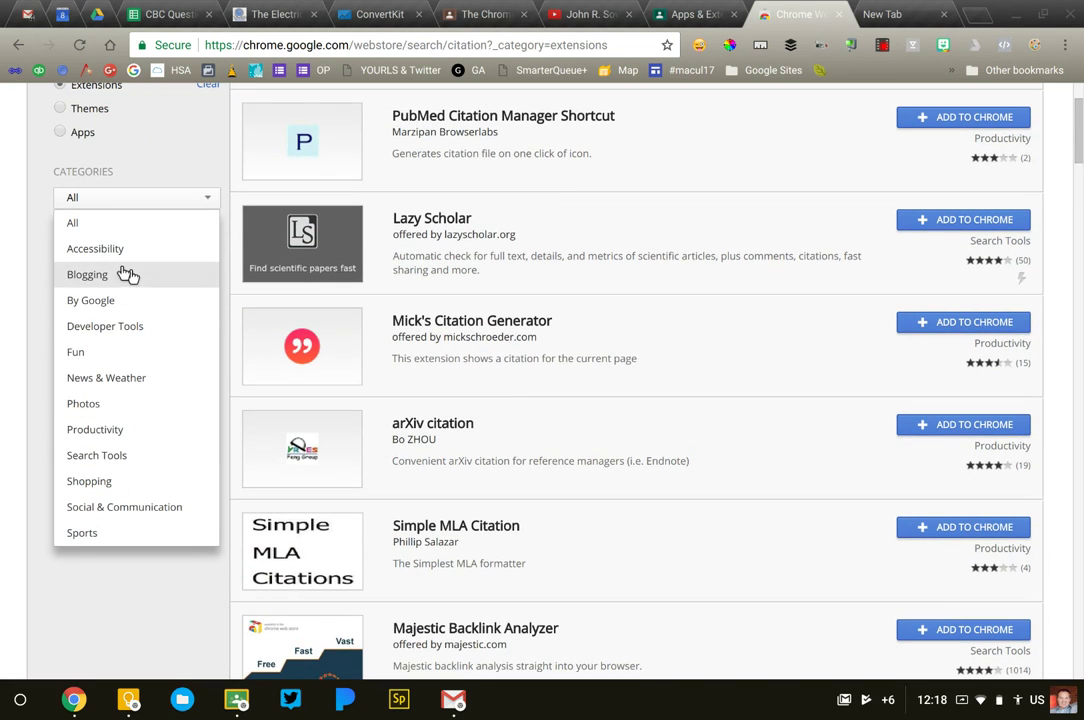
{"action": "scroll", "coordinate": [116, 468], "scroll_direction": "down", "scroll_amount": 1}
{"action": "scroll", "coordinate": [117, 468], "scroll_direction": "up", "scroll_amount": 1}
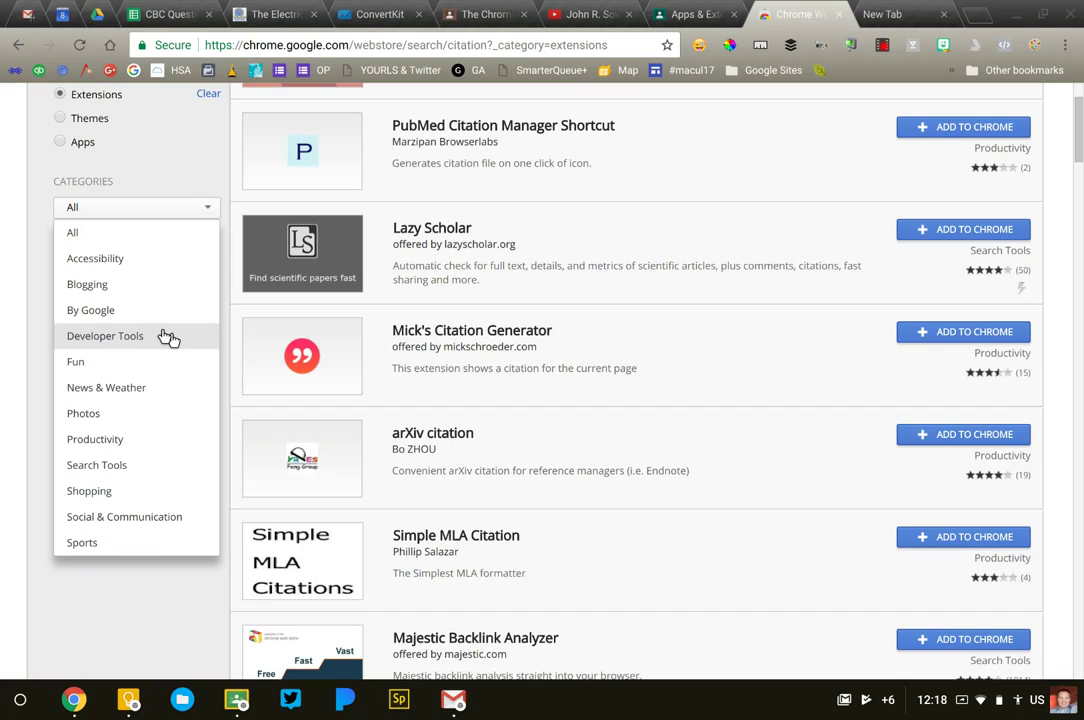
{"action": "left_click", "coordinate": [48, 287]}
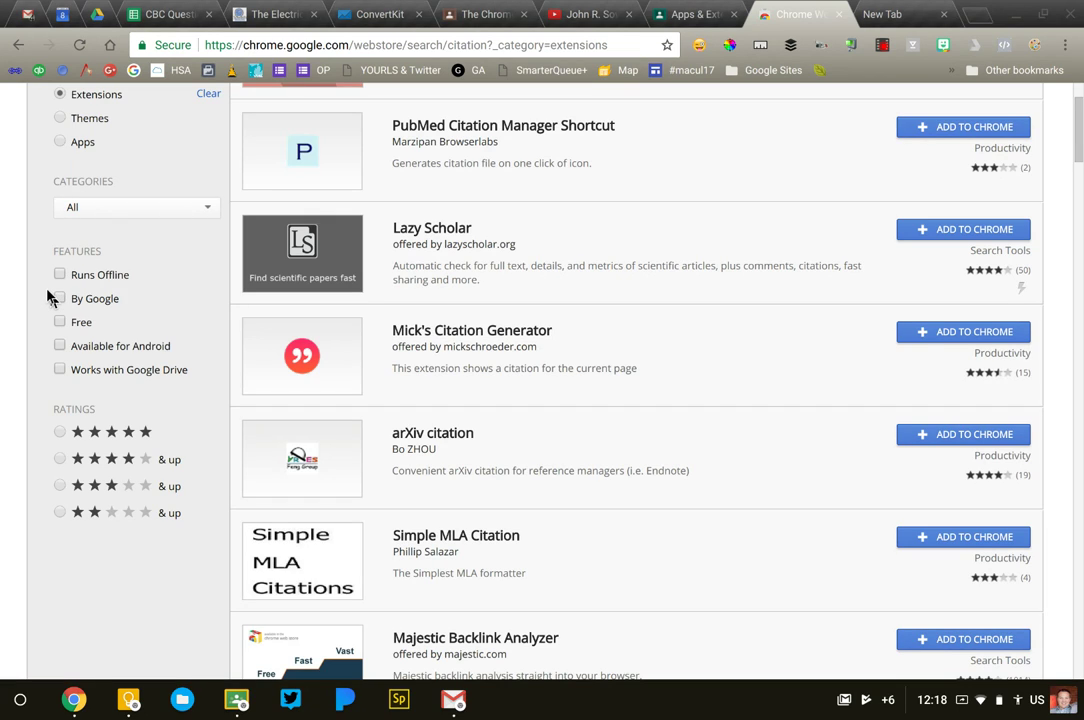
{"action": "left_click", "coordinate": [60, 275]}
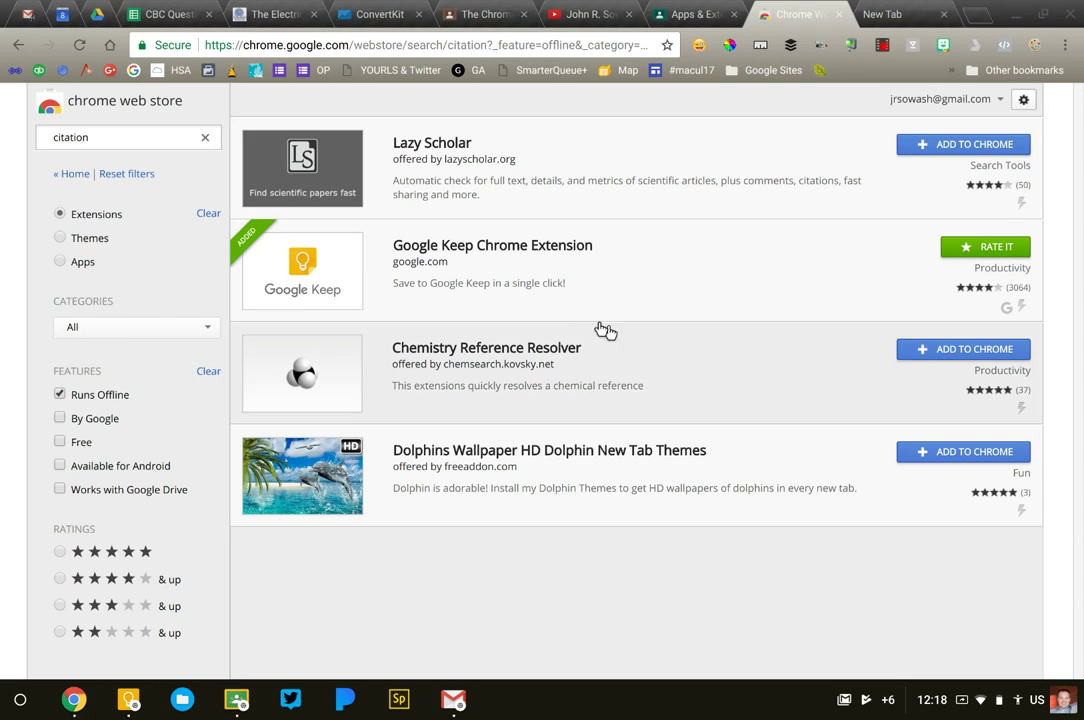
Step: Open the Google Keep Chrome Extension's details and follow its By Google label to the matching collection of extensions
{"action": "left_click", "coordinate": [687, 272]}
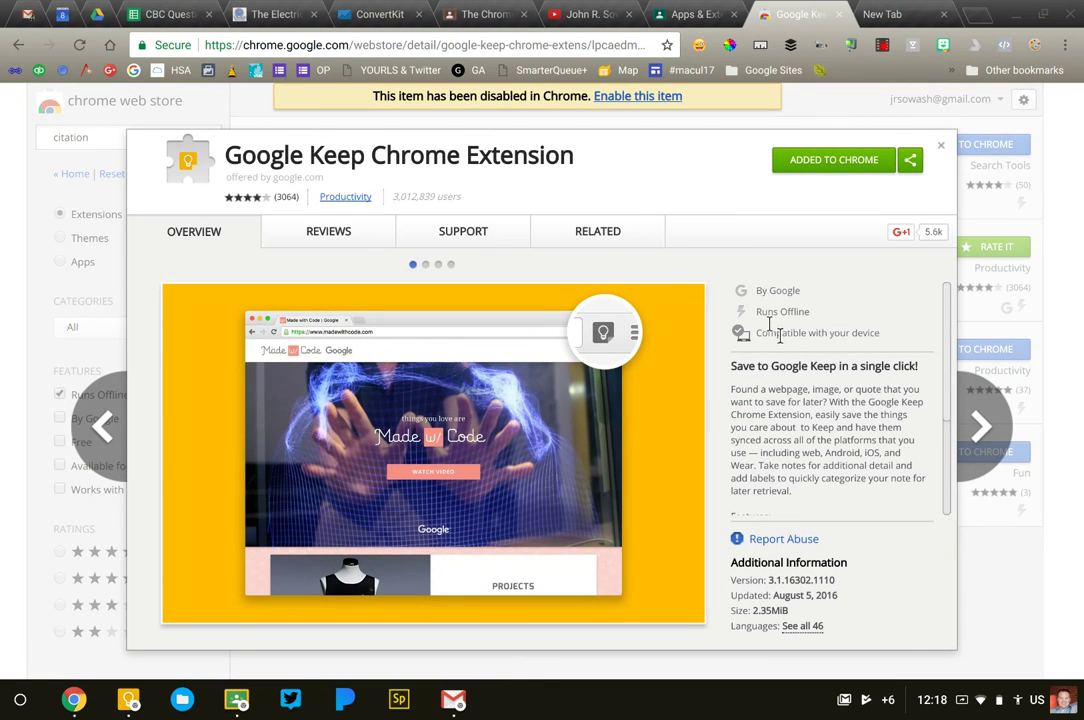
{"action": "mouse_move", "coordinate": [750, 287]}
{"action": "left_mouse_down"}
{"action": "mouse_move", "coordinate": [886, 332]}
{"action": "mouse_move", "coordinate": [750, 312]}
{"action": "mouse_move", "coordinate": [733, 285]}
{"action": "left_mouse_up"}
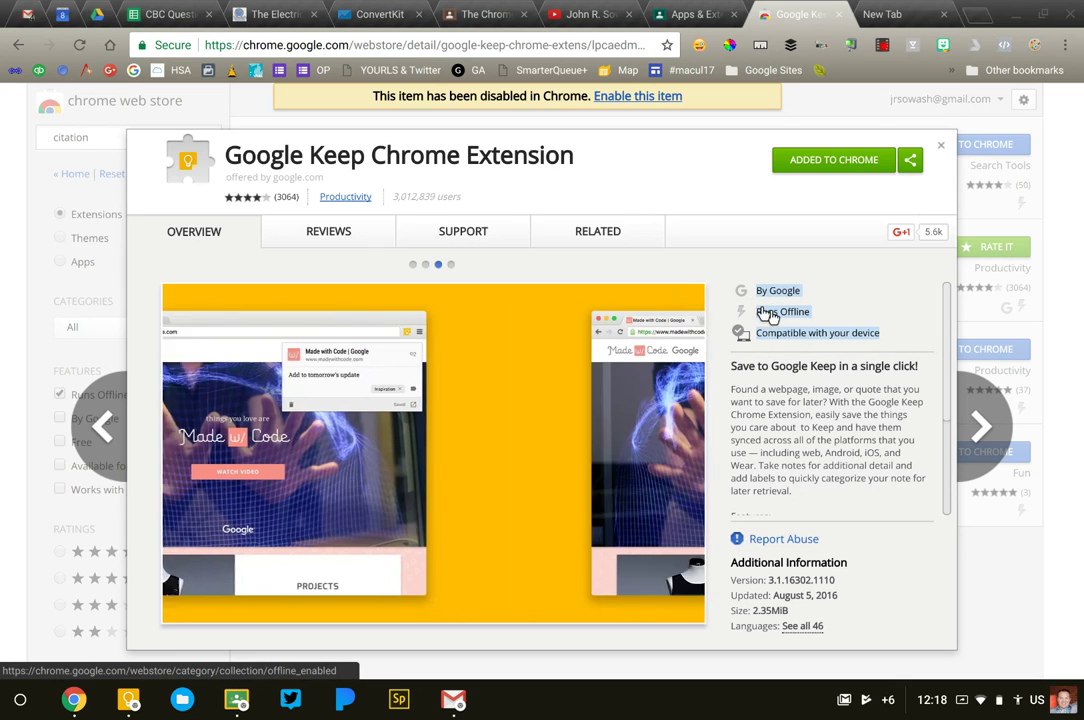
{"action": "mouse_move", "coordinate": [769, 316]}
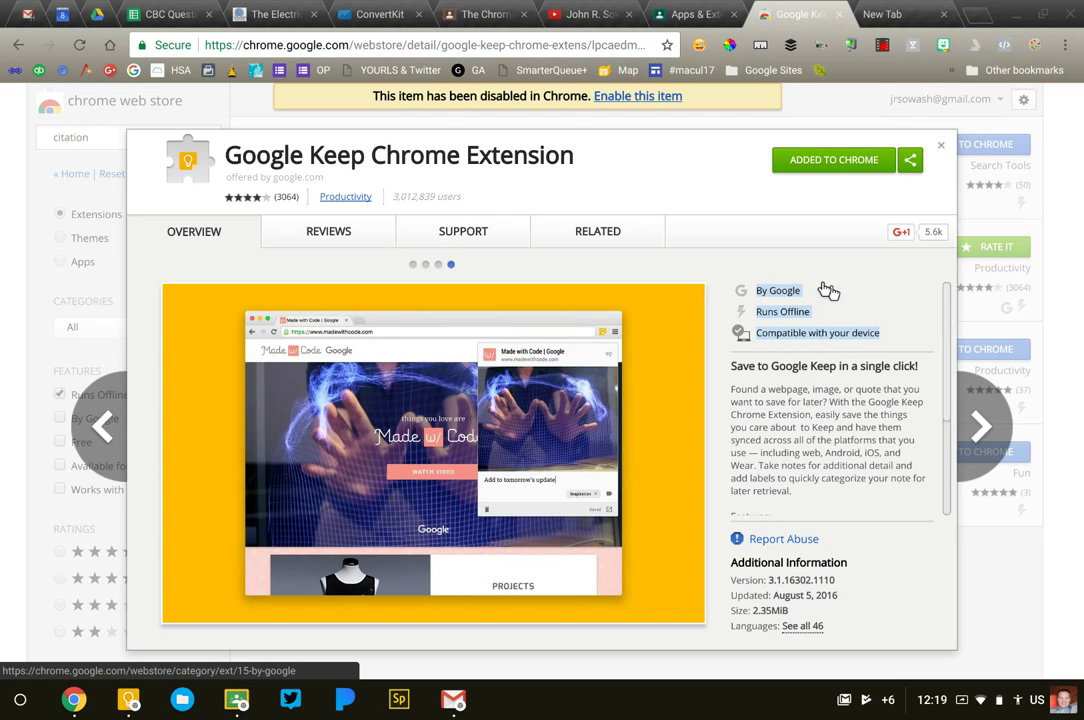
{"action": "left_click", "coordinate": [827, 290]}
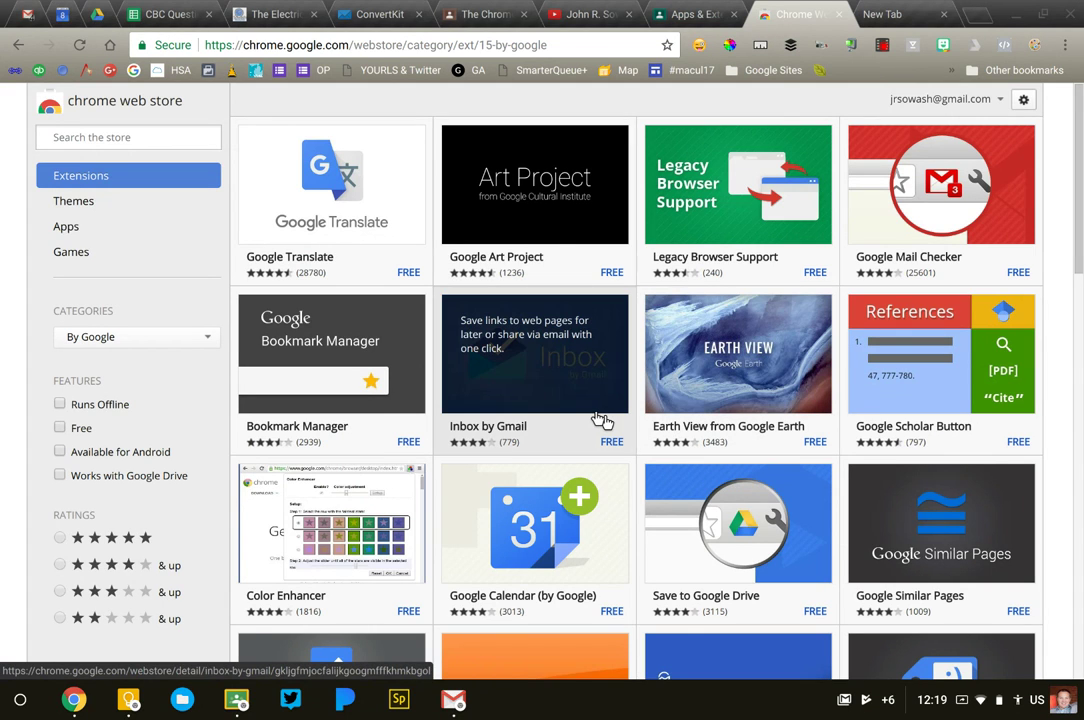
Step: Search the store for "keep" and open the Google Keep Chrome Extension's details
{"action": "left_click", "coordinate": [100, 137]}
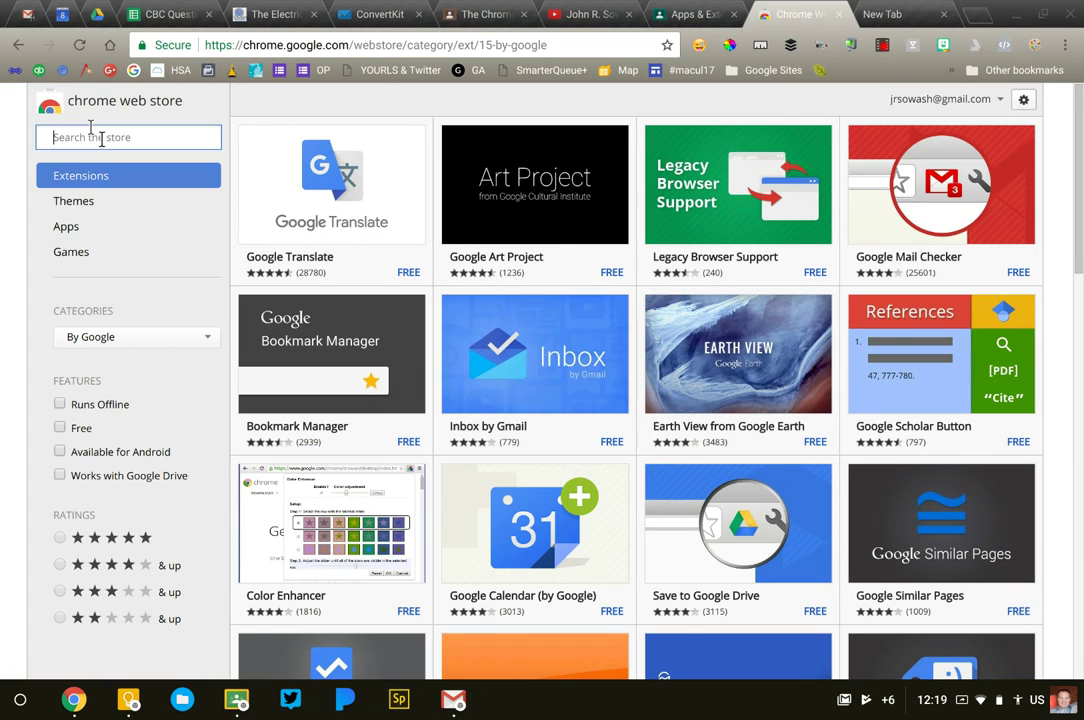
{"action": "type", "text": "keep"}
{"action": "key", "text": "Return"}
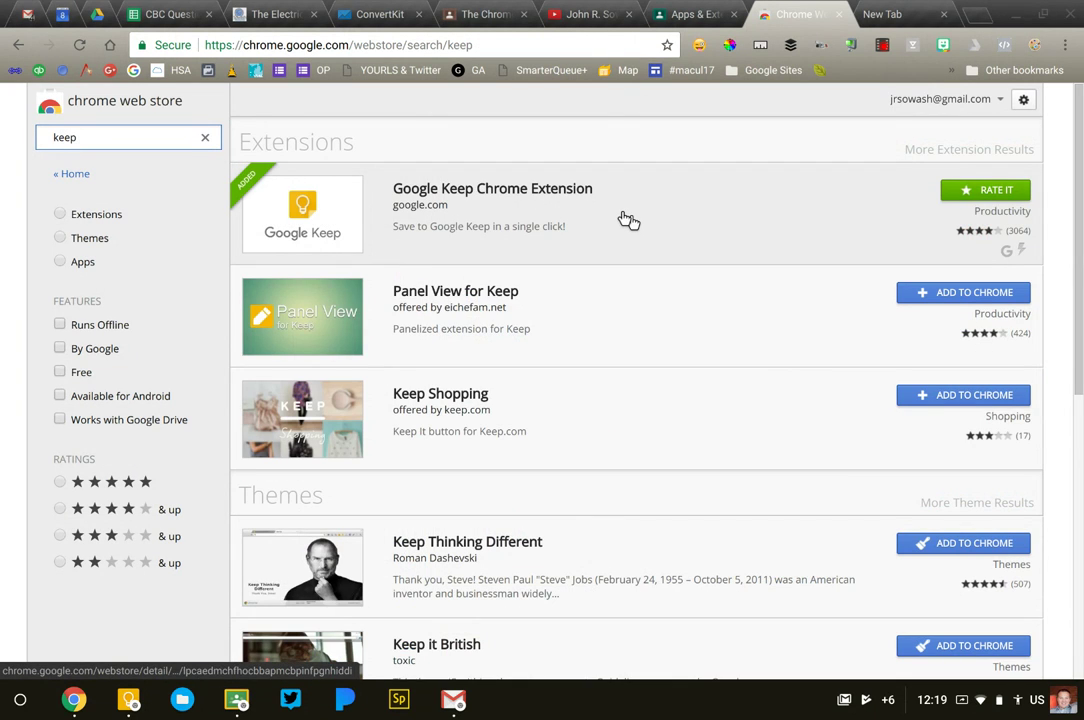
{"action": "left_click", "coordinate": [627, 219]}
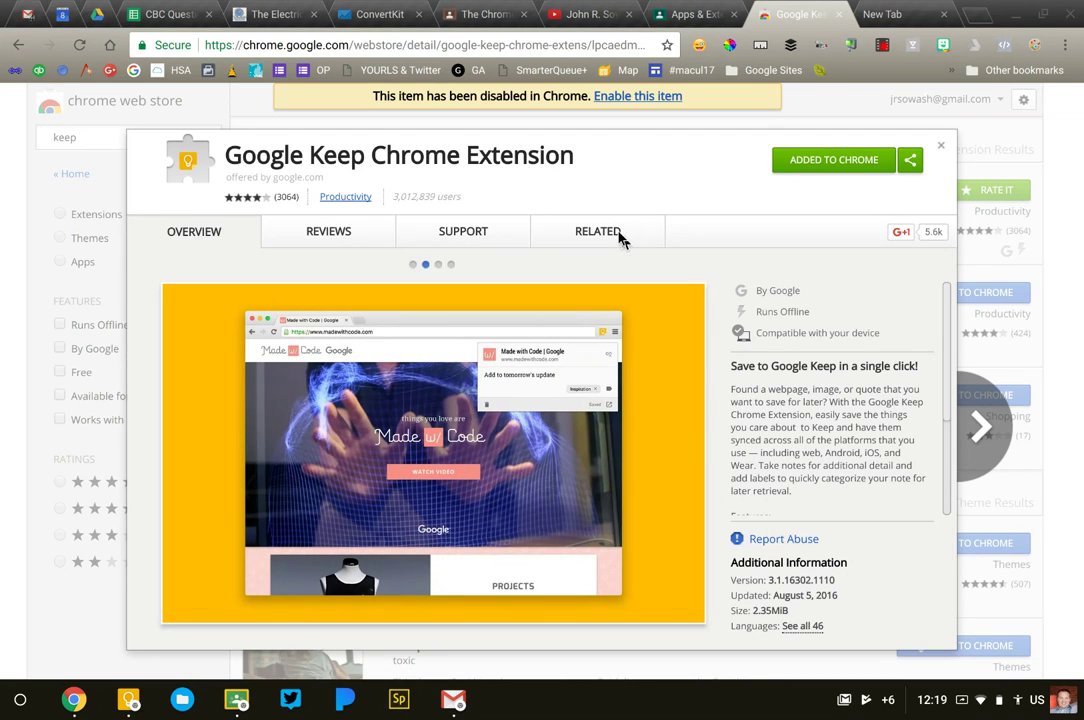
Step: View the items related to Google Keep, preview TunnelBear VPN and Google Translate, and close the extension's details
{"action": "left_click", "coordinate": [618, 236]}
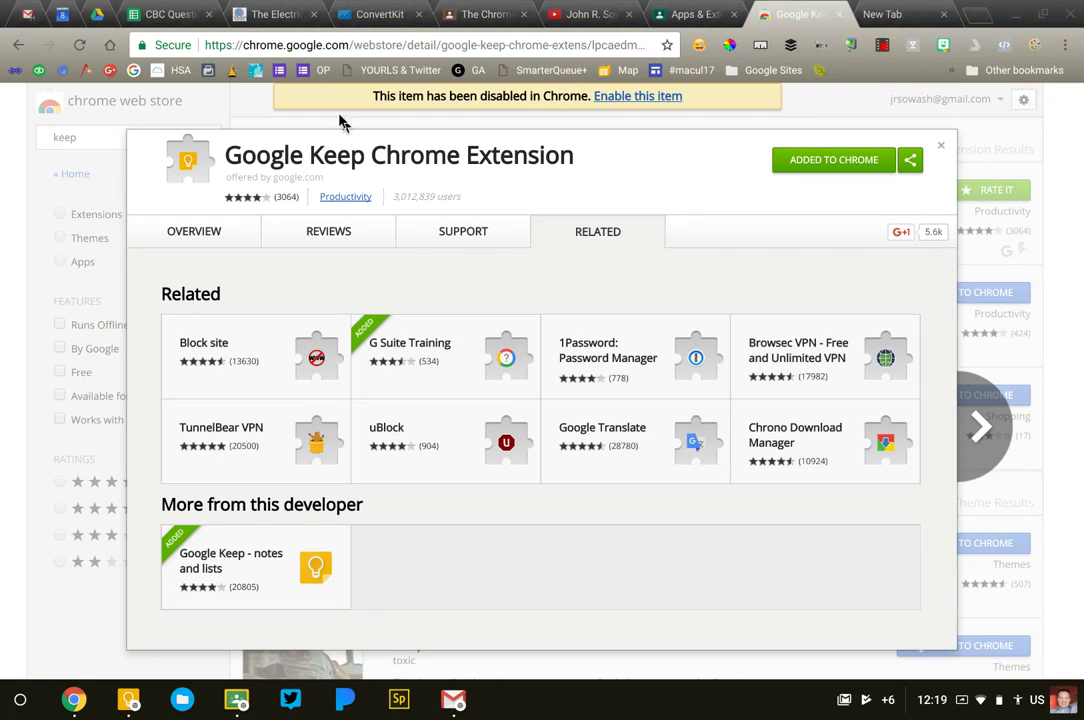
{"action": "mouse_move", "coordinate": [235, 476]}
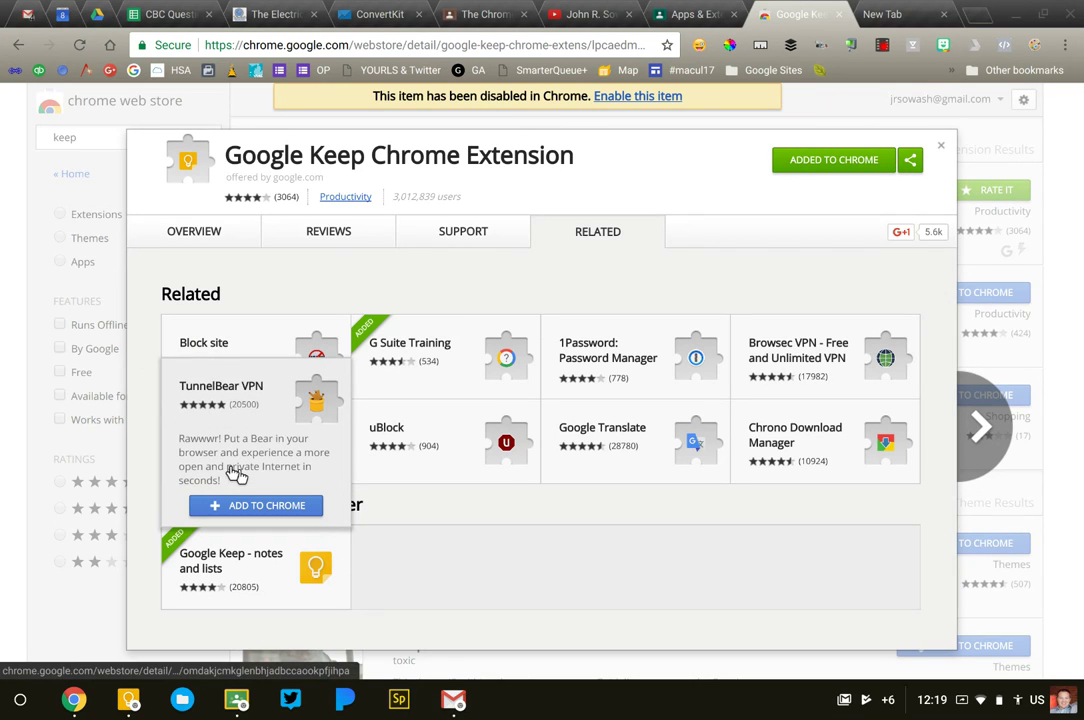
{"action": "mouse_move", "coordinate": [368, 481]}
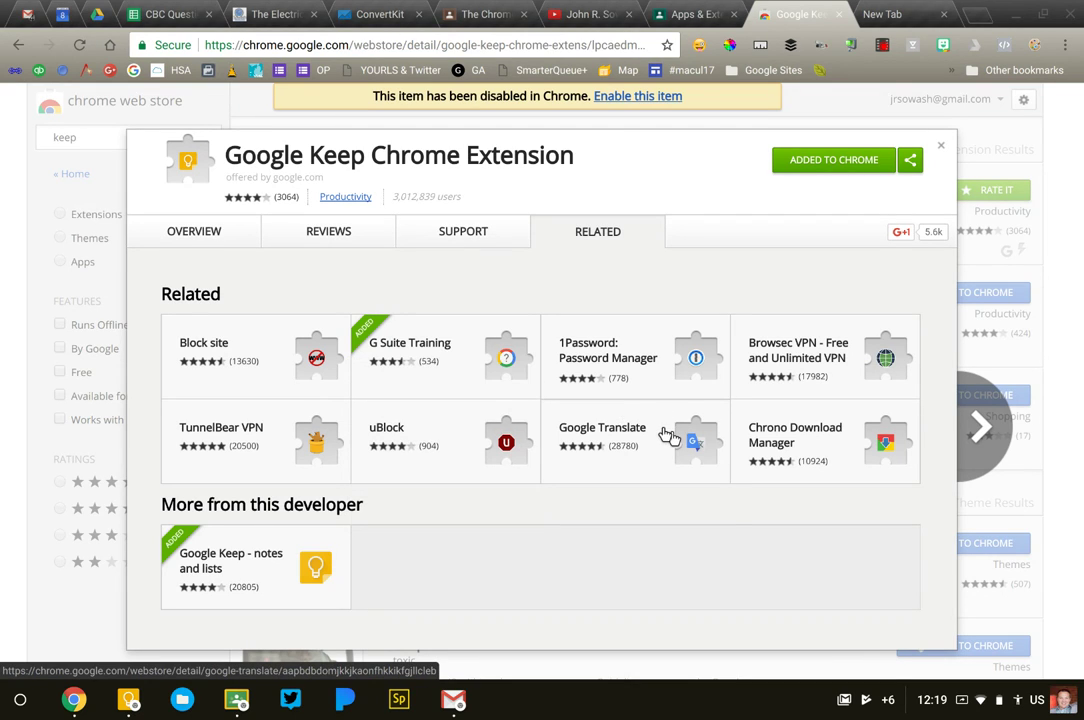
{"action": "mouse_move", "coordinate": [669, 437]}
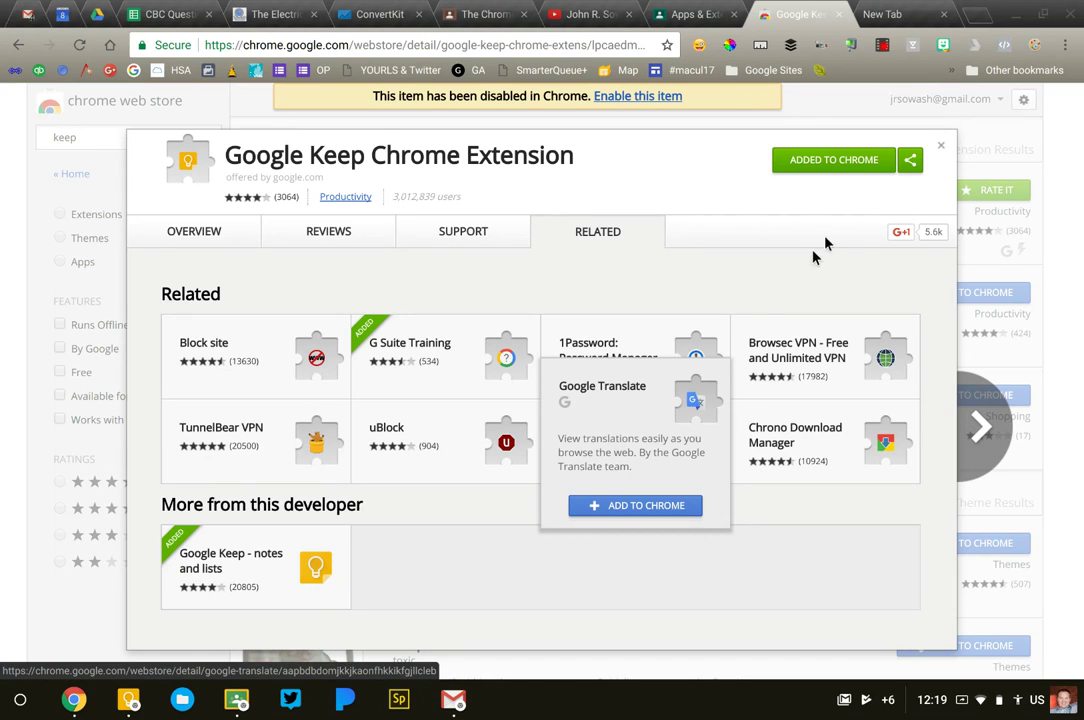
{"action": "left_click", "coordinate": [939, 149]}
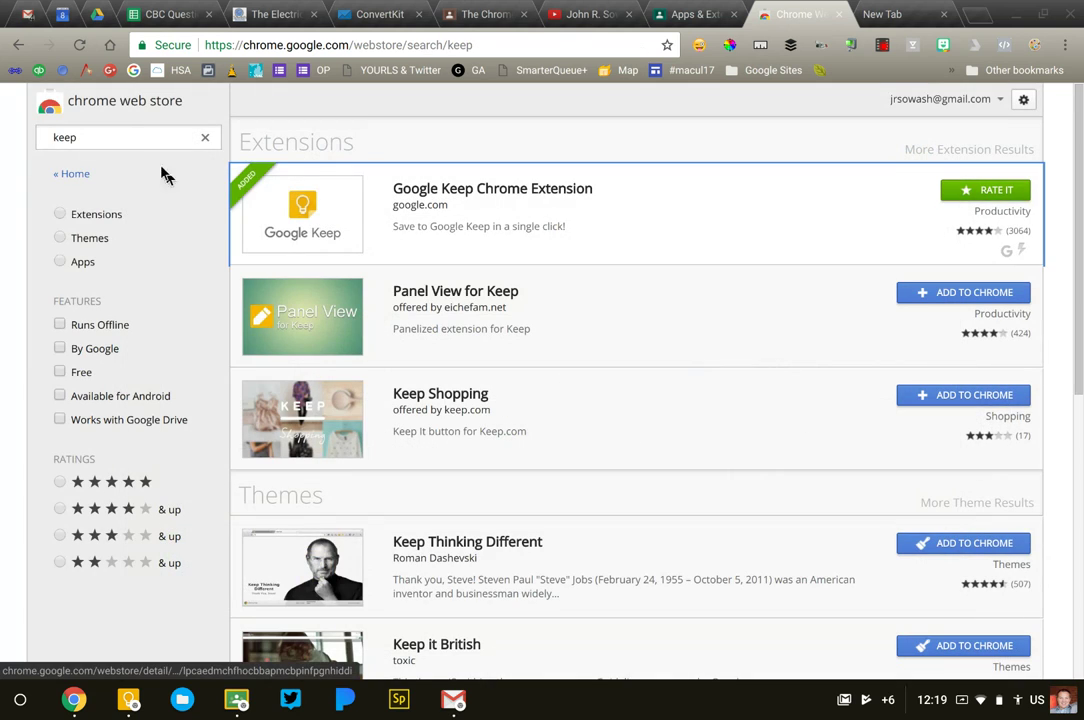
Step: Replace the search term with "text to speach" and run the store search
{"action": "double_click", "coordinate": [116, 128]}
{"action": "key", "text": "BackSpace"}
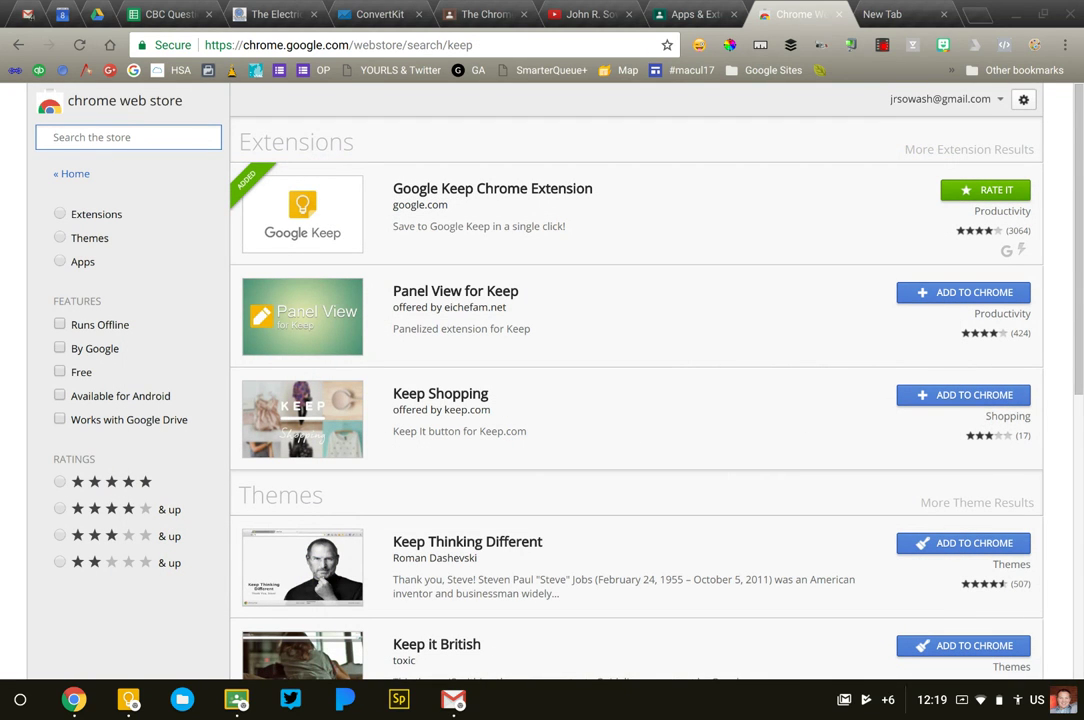
{"action": "type", "text": "speach to"}
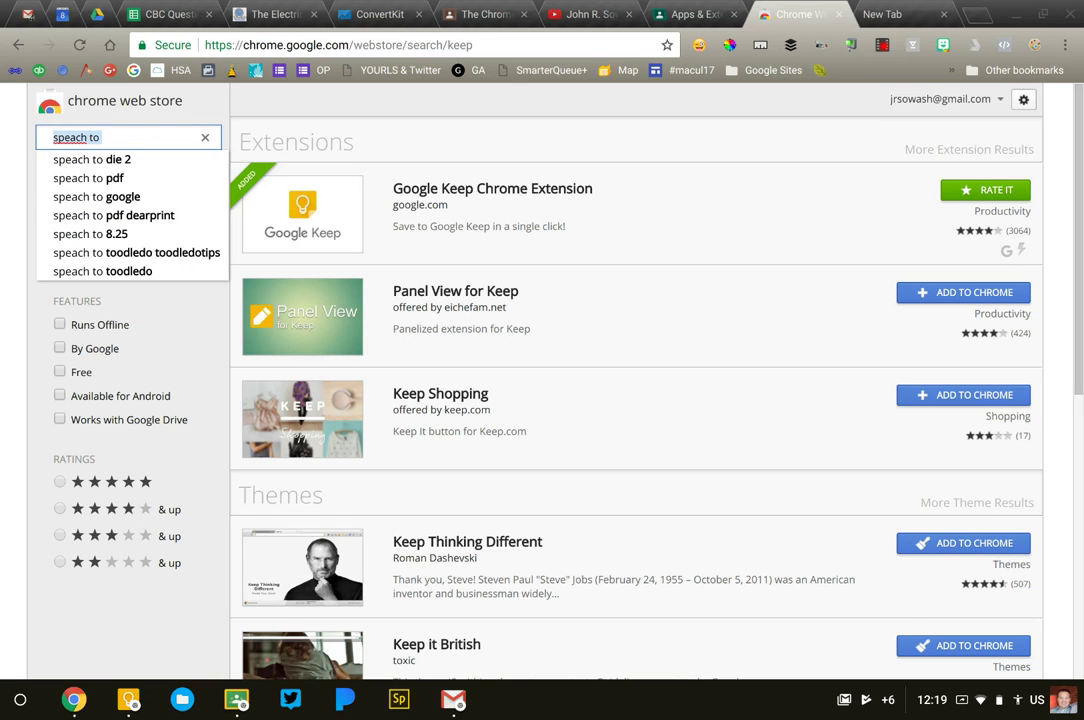
{"action": "type", "text": "text to speach"}
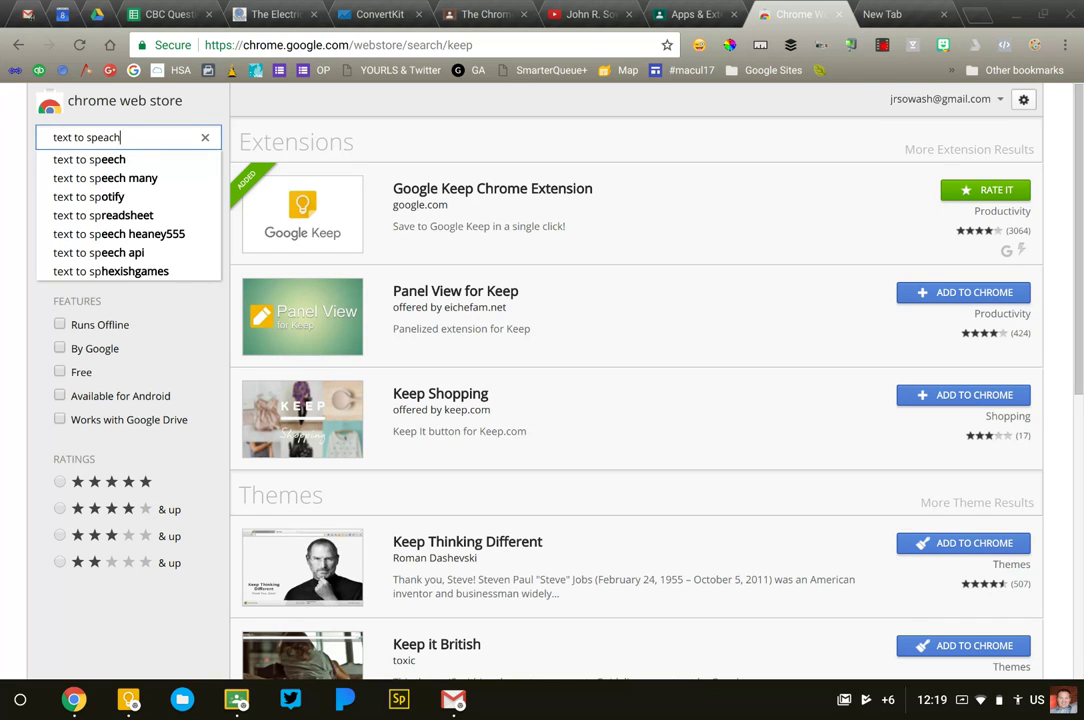
{"action": "key", "text": "Return"}
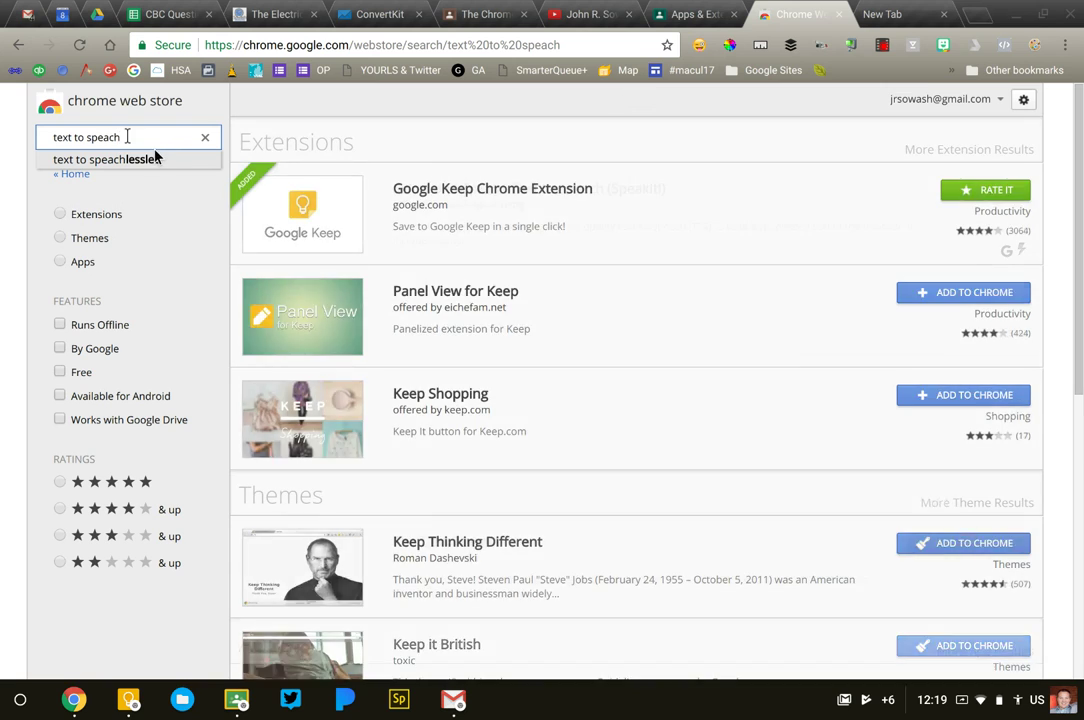
Step: Open the Select and Speak - Text to Speech extension, view its related items such as SpeakIt!, and close its details
{"action": "left_click", "coordinate": [447, 201]}
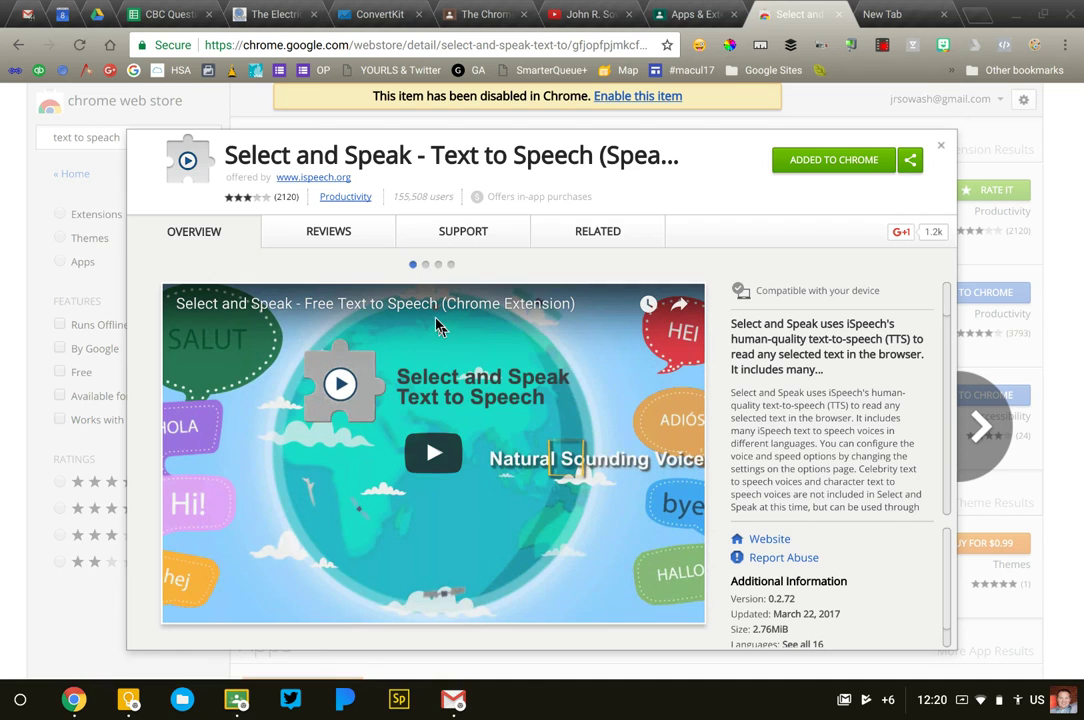
{"action": "left_click", "coordinate": [600, 234]}
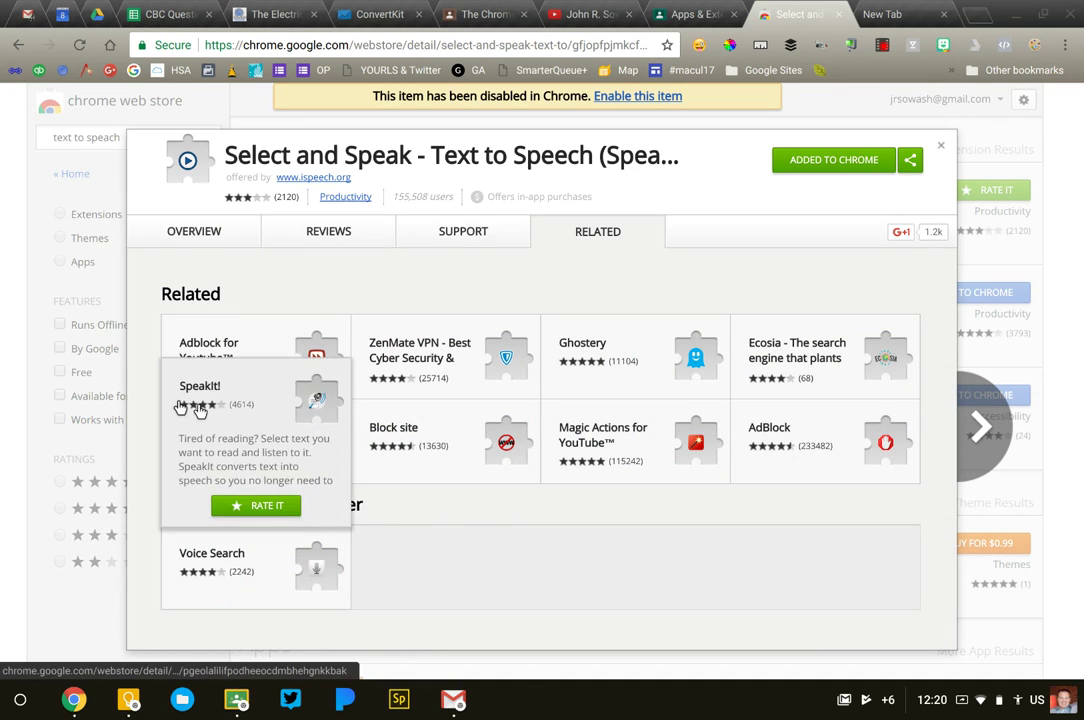
{"action": "mouse_move", "coordinate": [228, 450]}
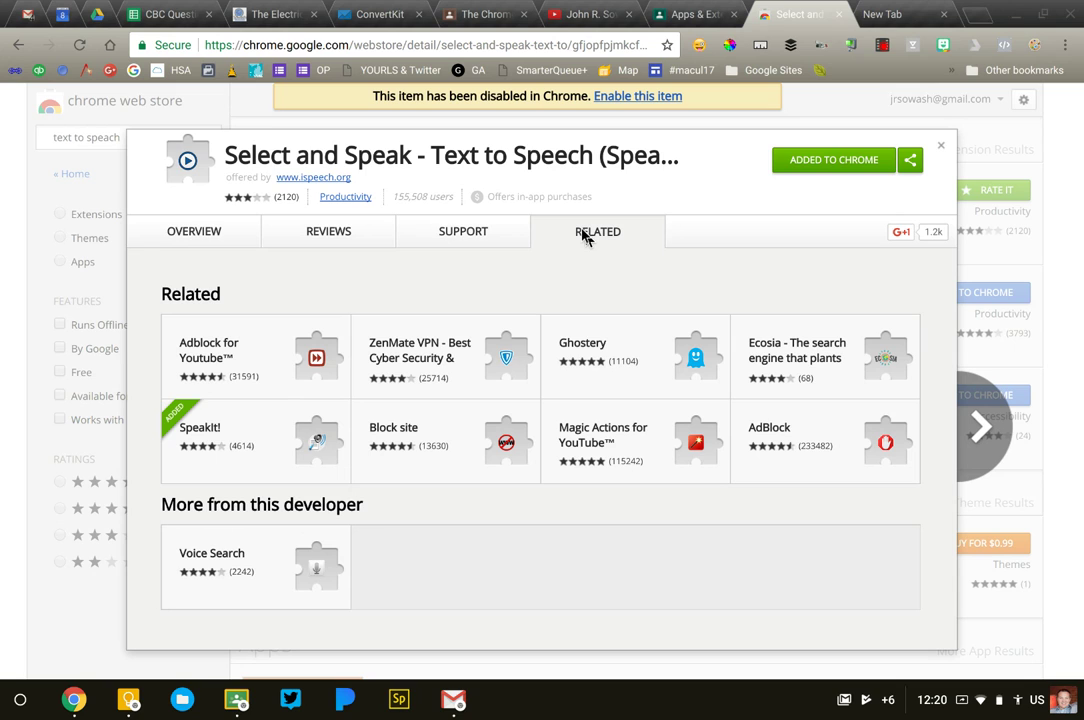
{"action": "left_click", "coordinate": [940, 148]}
Step: Open the Instant Translate: Ultimate Translator extension and examine its user reviews and average rating
{"action": "left_click", "coordinate": [784, 304]}
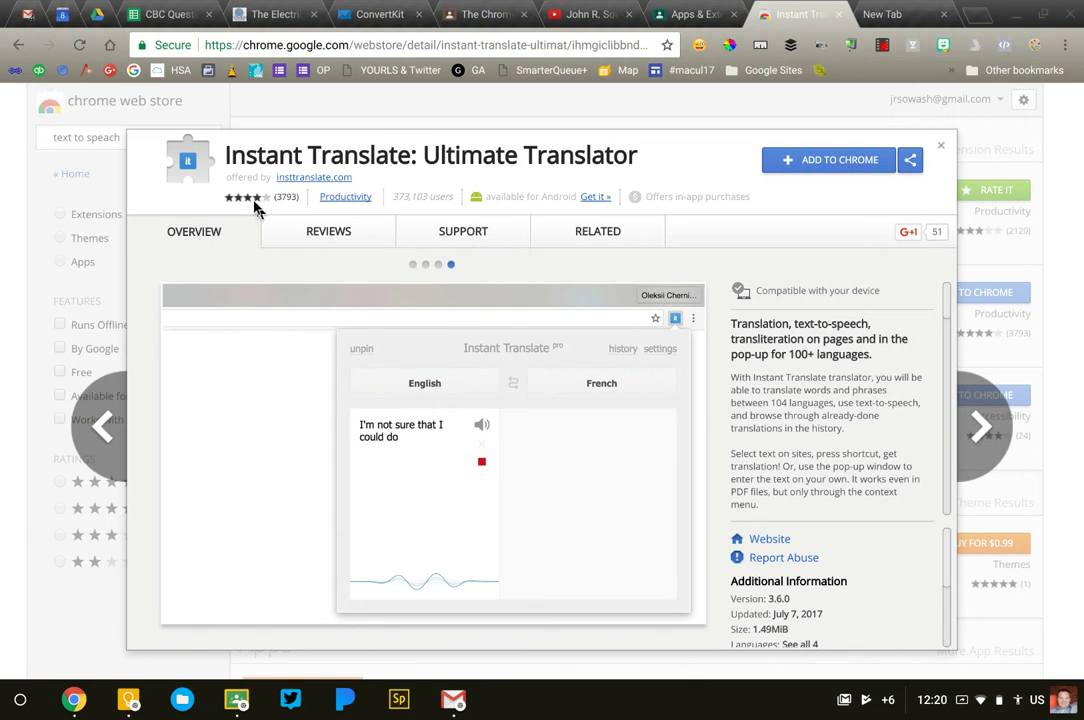
{"action": "left_click", "coordinate": [310, 226]}
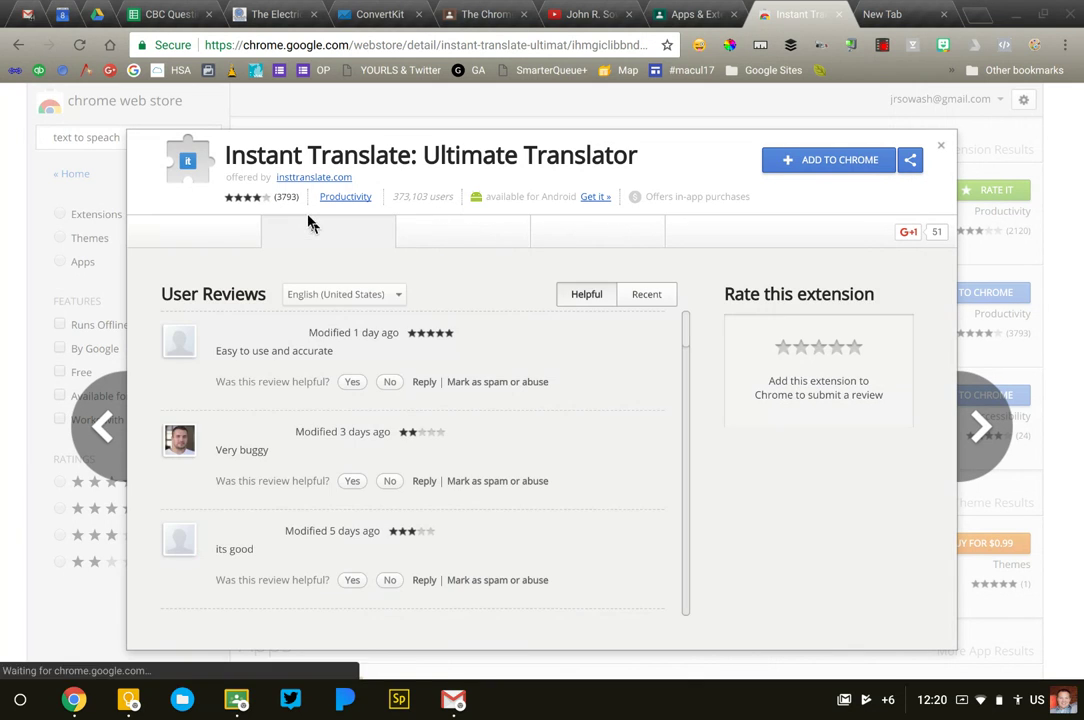
{"action": "scroll", "coordinate": [262, 404], "scroll_direction": "down", "scroll_amount": 2}
{"action": "scroll", "coordinate": [259, 404], "scroll_direction": "down", "scroll_amount": 2}
{"action": "scroll", "coordinate": [259, 404], "scroll_direction": "up", "scroll_amount": 3}
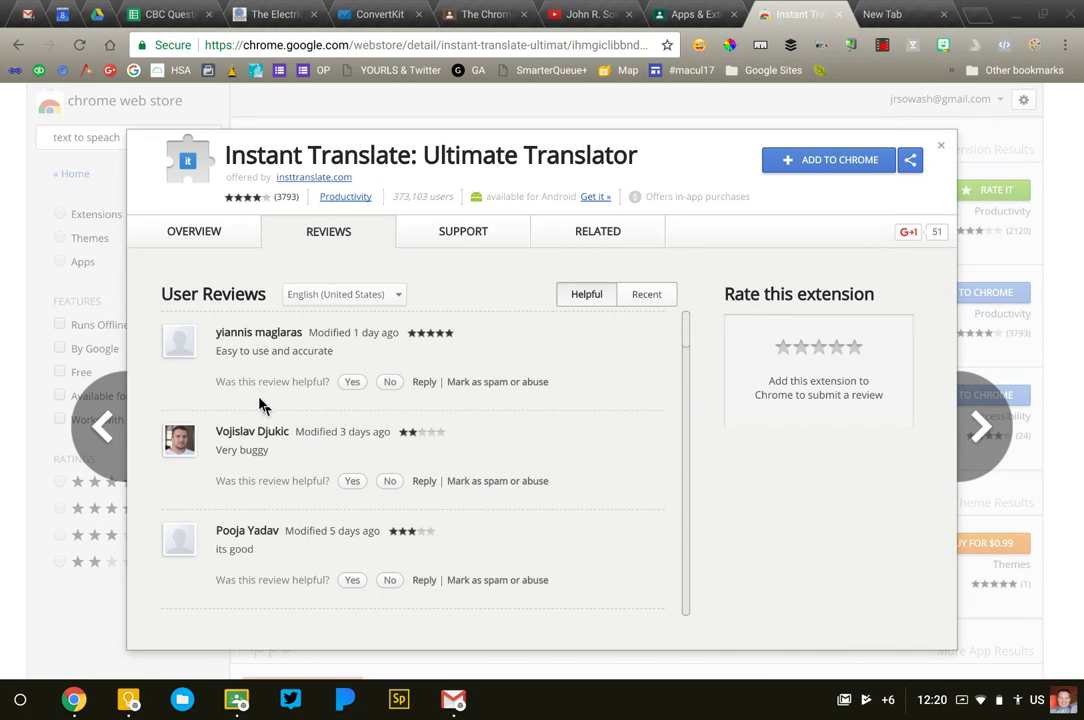
{"action": "mouse_move", "coordinate": [288, 198]}
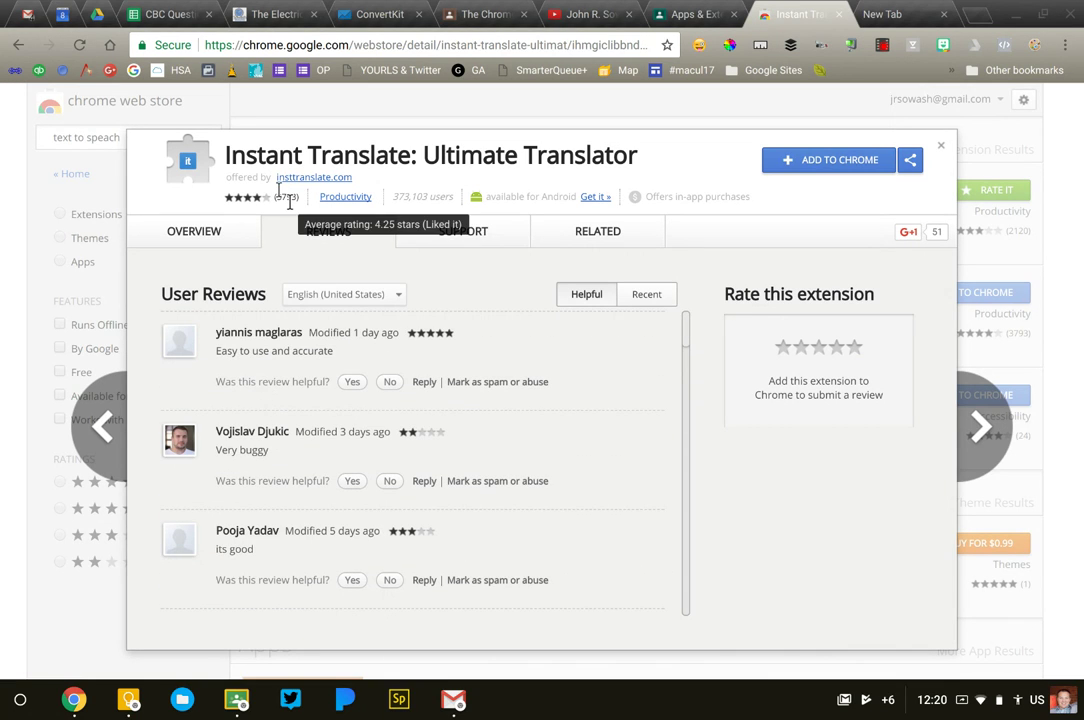